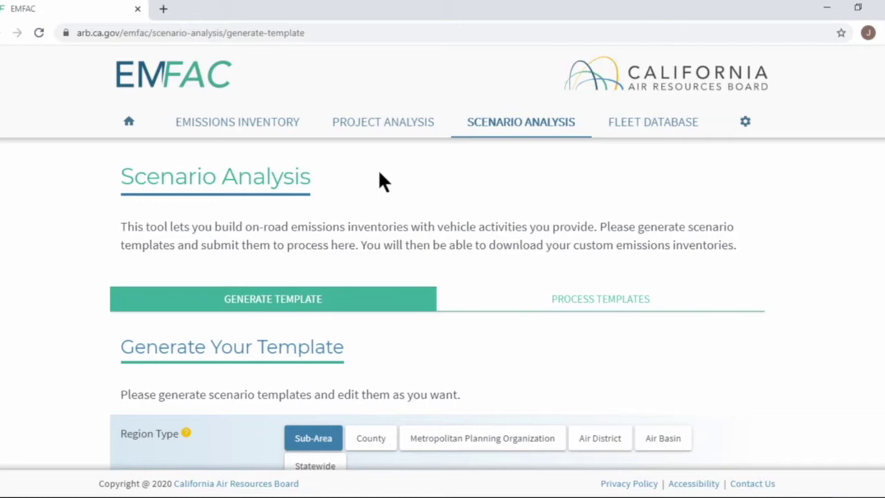
Try the VMT data type and custom hourly speed fraction options, read the SB375 explanation, and keep total daily VMT.
{"action": "scroll", "coordinate": [384, 181], "scroll_direction": "down", "scroll_amount": 2}
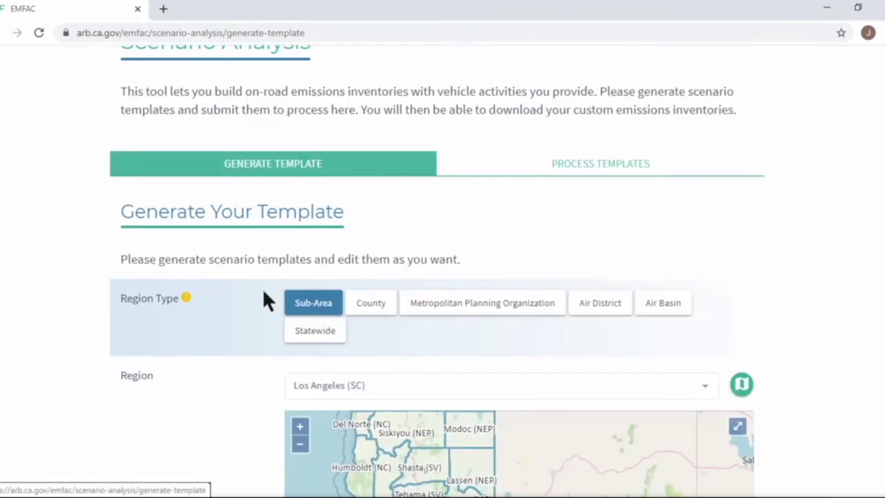
{"action": "scroll", "coordinate": [264, 290], "scroll_direction": "down", "scroll_amount": 2}
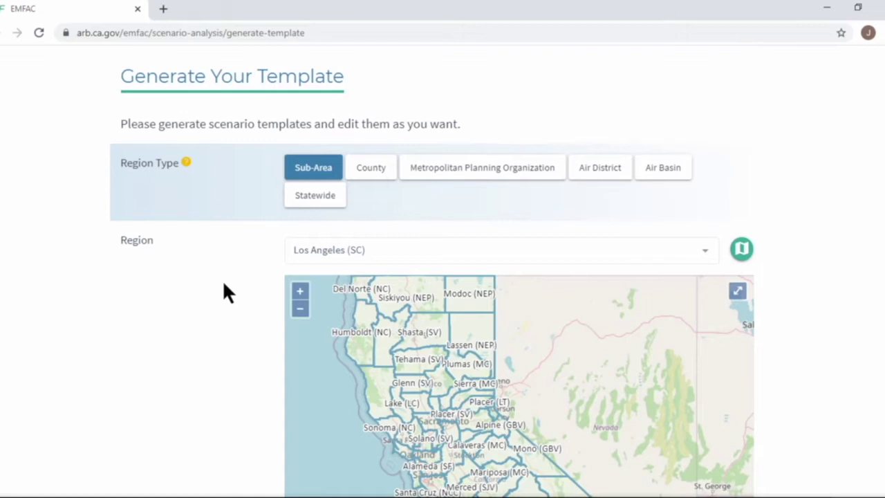
{"action": "scroll", "coordinate": [222, 283], "scroll_direction": "down", "scroll_amount": 1}
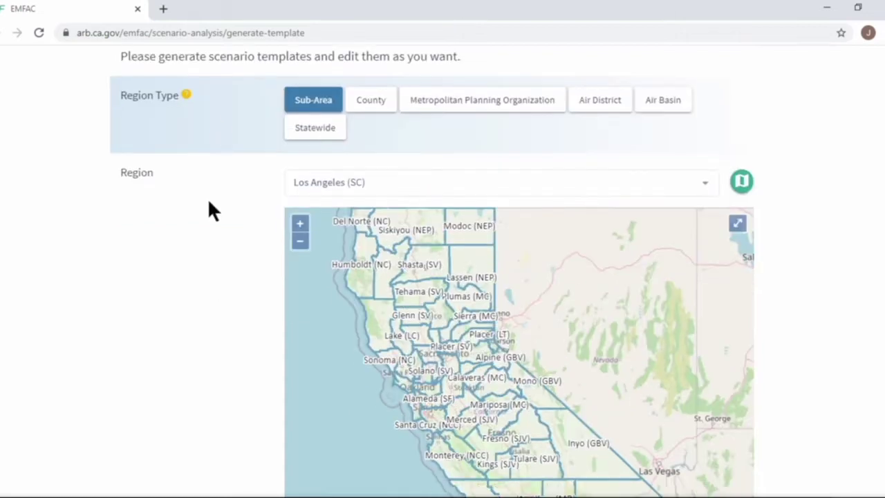
{"action": "scroll", "coordinate": [209, 202], "scroll_direction": "down", "scroll_amount": 6}
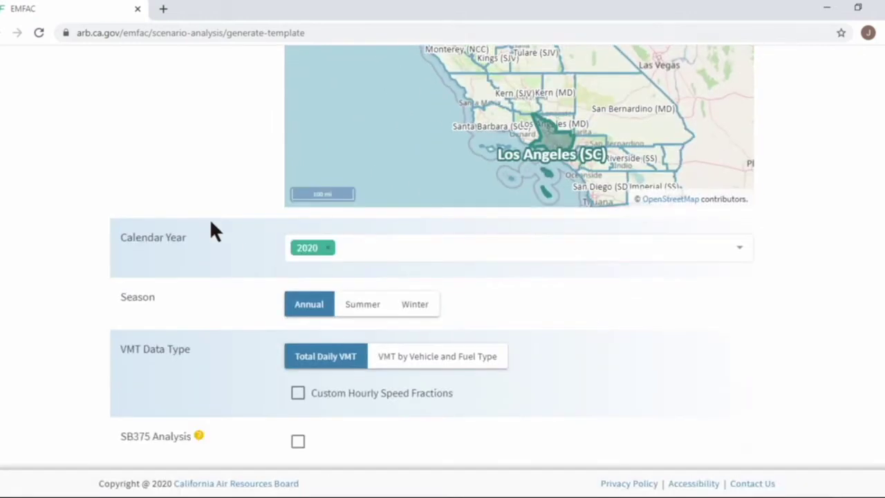
{"action": "scroll", "coordinate": [232, 235], "scroll_direction": "down", "scroll_amount": 2}
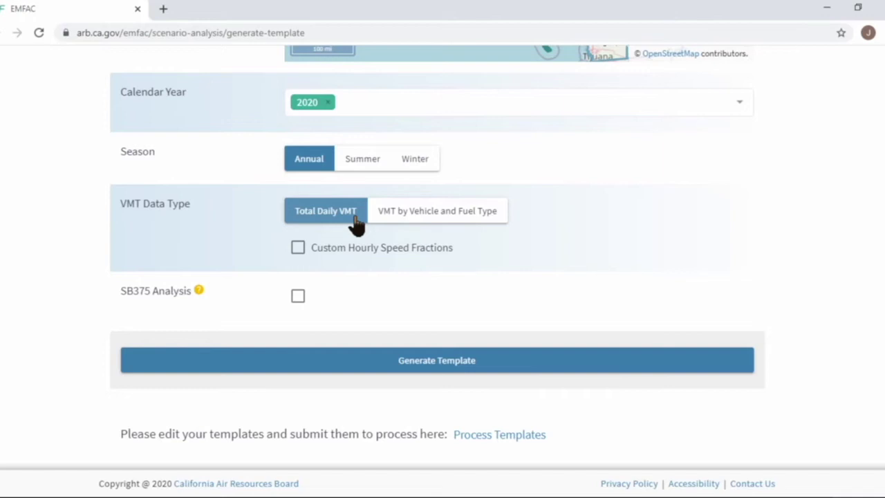
{"action": "left_click", "coordinate": [476, 228]}
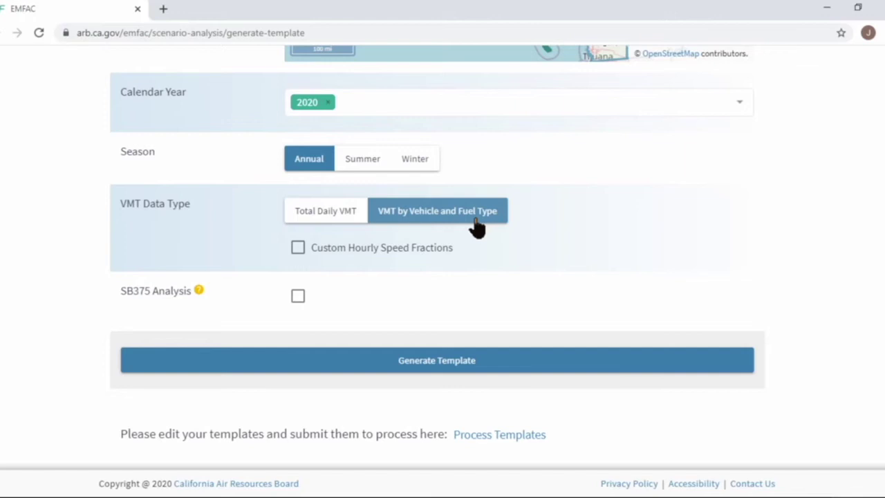
{"action": "left_click", "coordinate": [306, 257]}
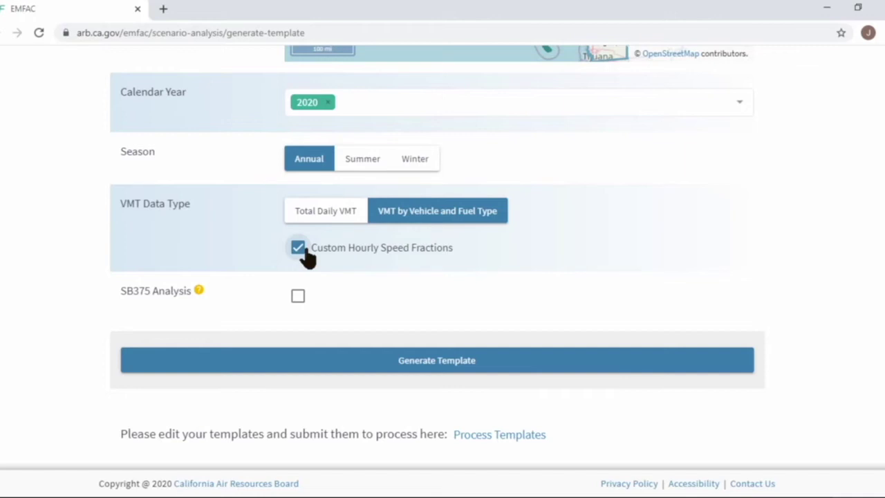
{"action": "left_click", "coordinate": [302, 249]}
{"action": "left_click", "coordinate": [311, 217]}
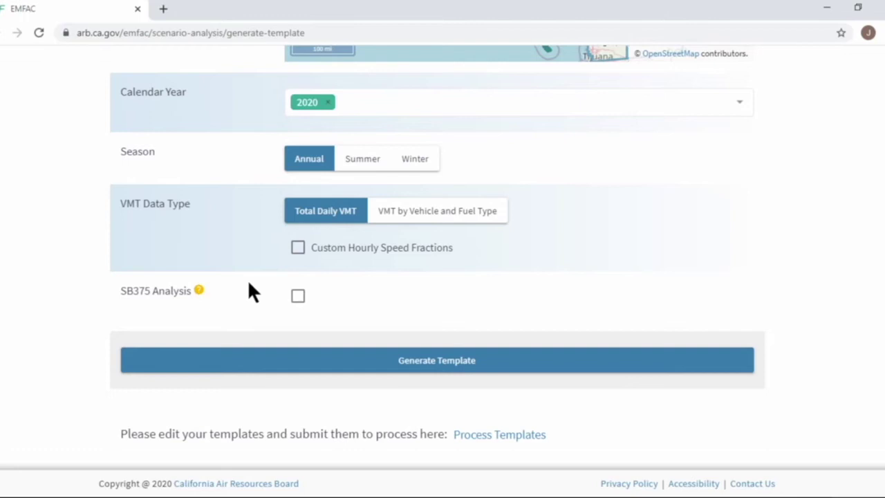
{"action": "left_click", "coordinate": [199, 290]}
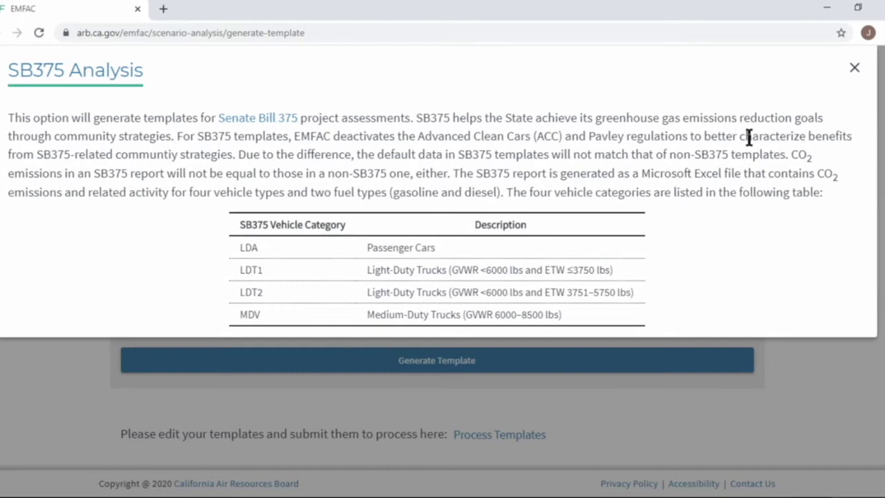
{"action": "left_click", "coordinate": [854, 67]}
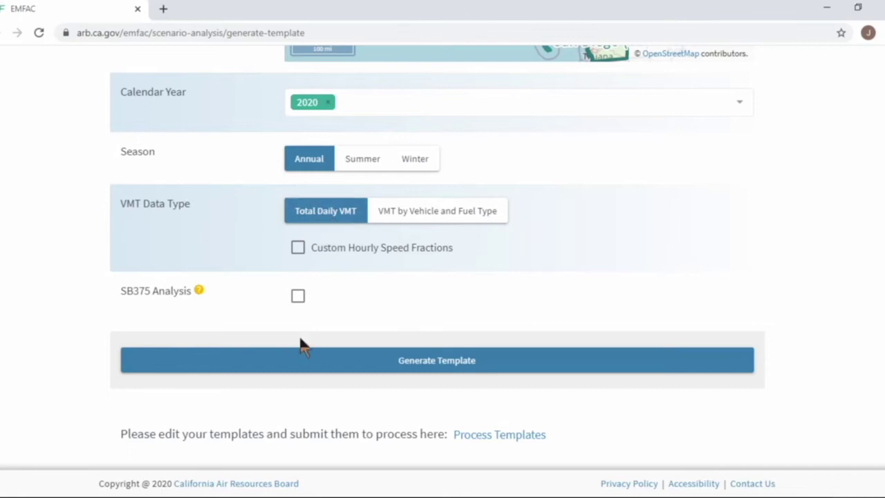
Generate a total daily VMT template, then a VMT by vehicle and fuel type template.
{"action": "left_click", "coordinate": [357, 364]}
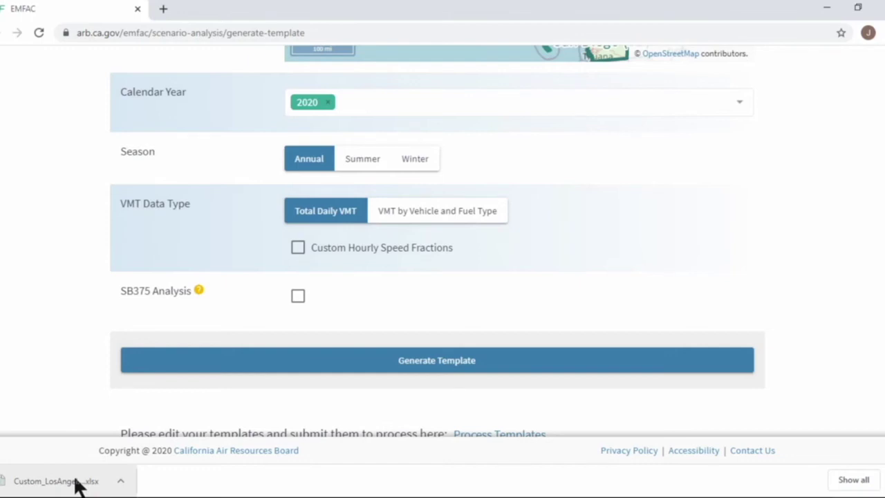
{"action": "left_click", "coordinate": [441, 211]}
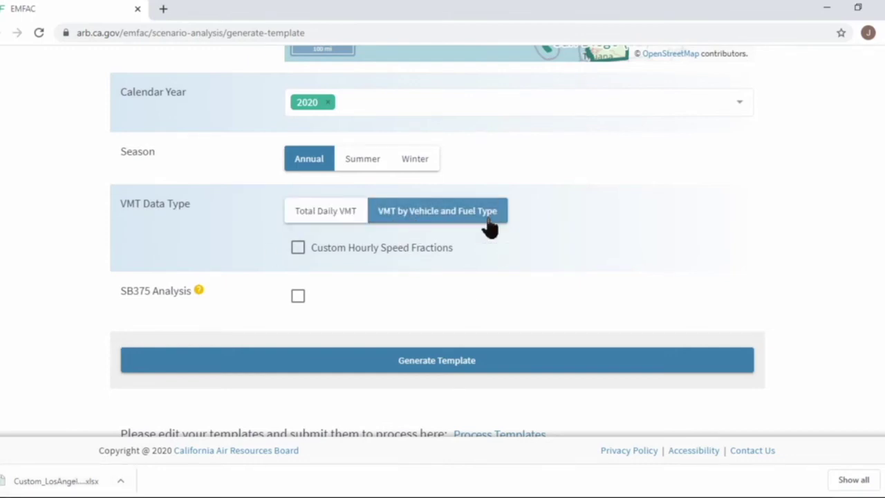
{"action": "left_click", "coordinate": [429, 371]}
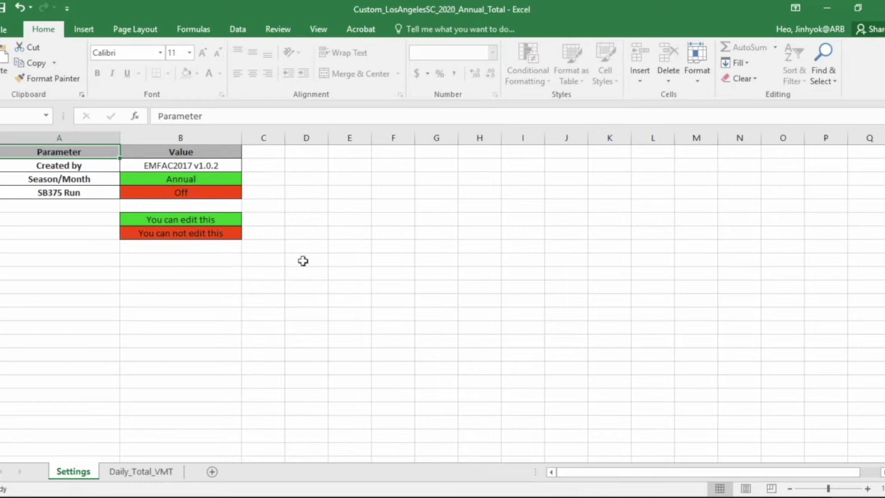
Enter 200000000 as the Los Angeles New Total VMT in cell E2 of Daily_Total_VMT.
{"action": "left_click", "coordinate": [158, 478]}
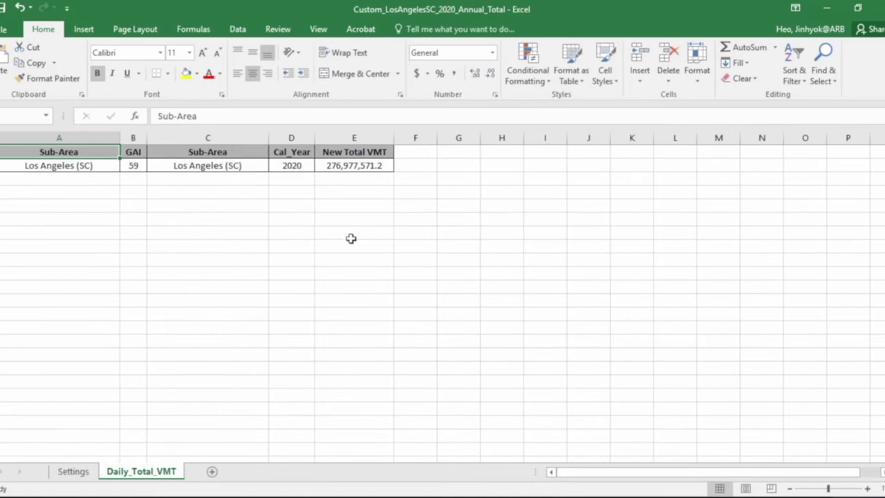
{"action": "left_click", "coordinate": [376, 165]}
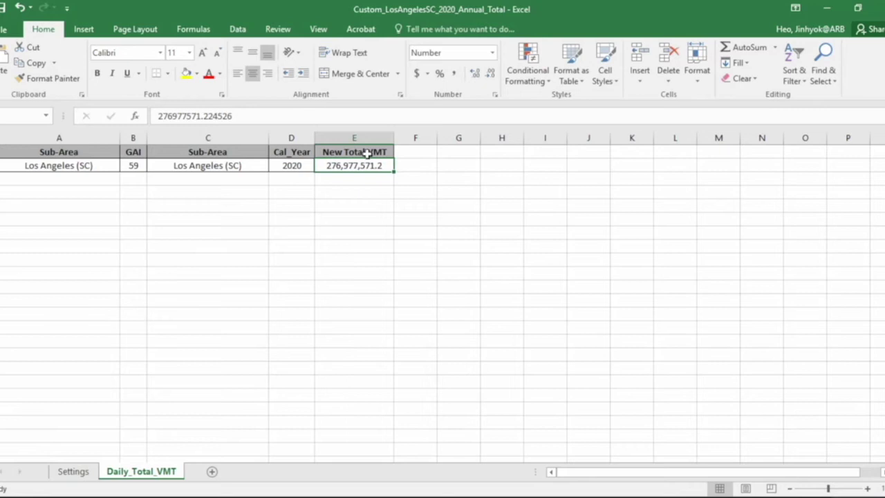
{"action": "type", "text": "20"}
{"action": "key", "text": "BackSpace"}
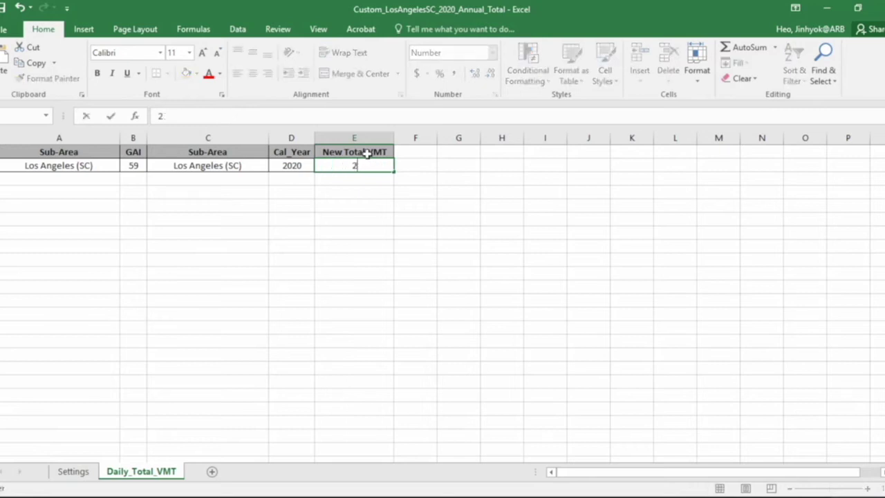
{"action": "type", "text": "00000000"}
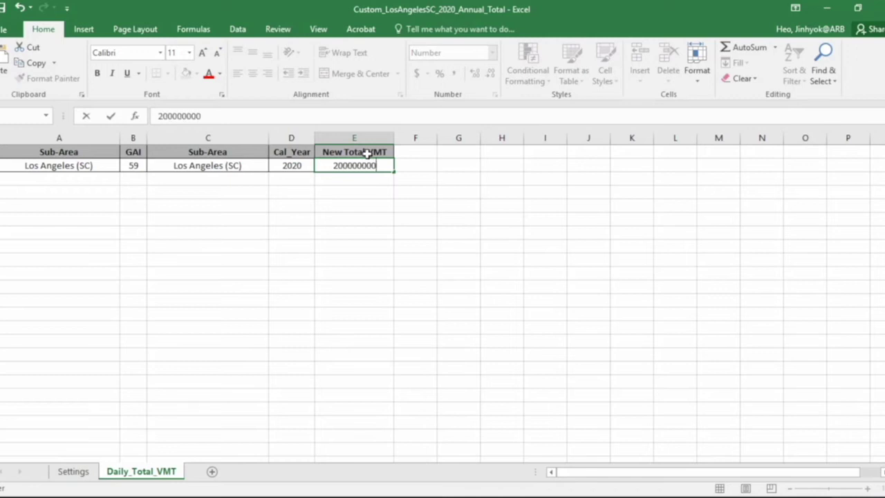
{"action": "key", "text": "Return"}
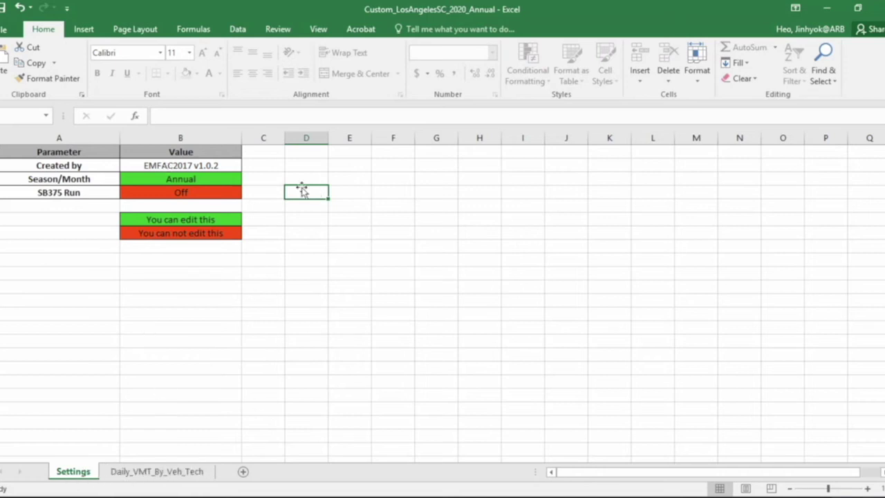
Check the New Total VMT sum on Daily_VMT_By_Veh_Tech, then close the workbook without saving.
{"action": "left_click", "coordinate": [274, 261]}
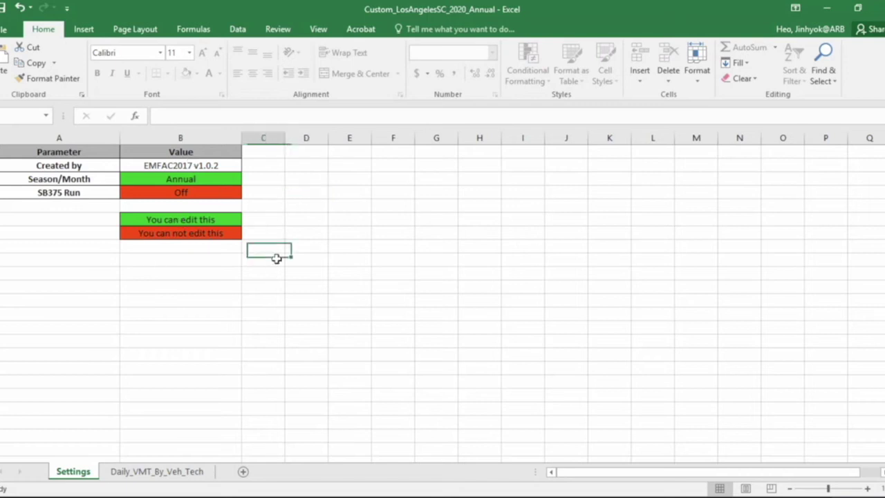
{"action": "left_click", "coordinate": [150, 473]}
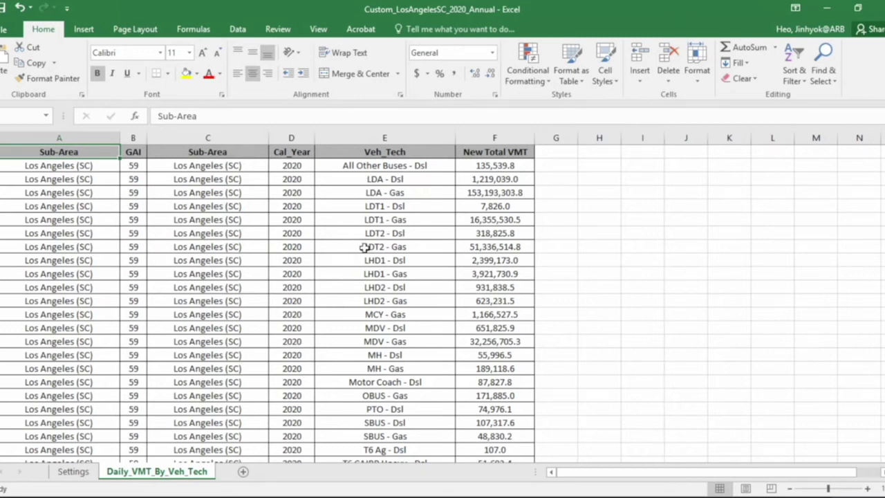
{"action": "left_click", "coordinate": [386, 169]}
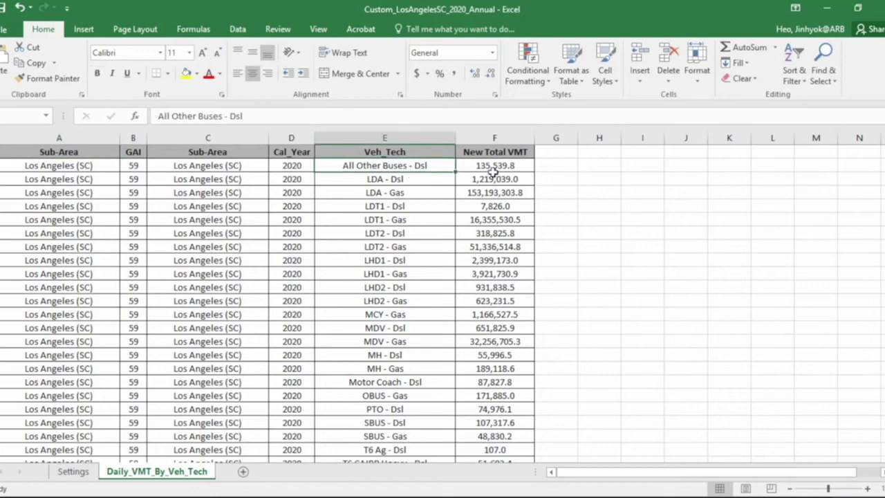
{"action": "left_click_drag", "start_coordinate": [507, 166], "coordinate": [510, 403]}
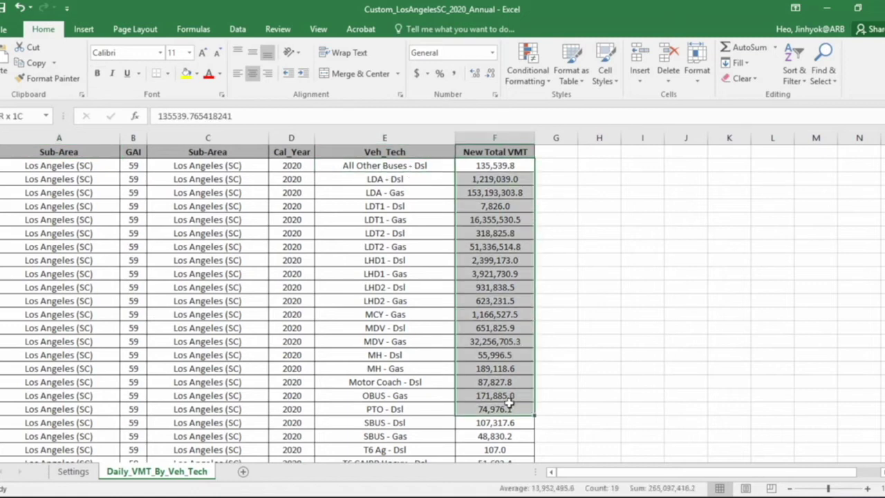
{"action": "left_click", "coordinate": [510, 403]}
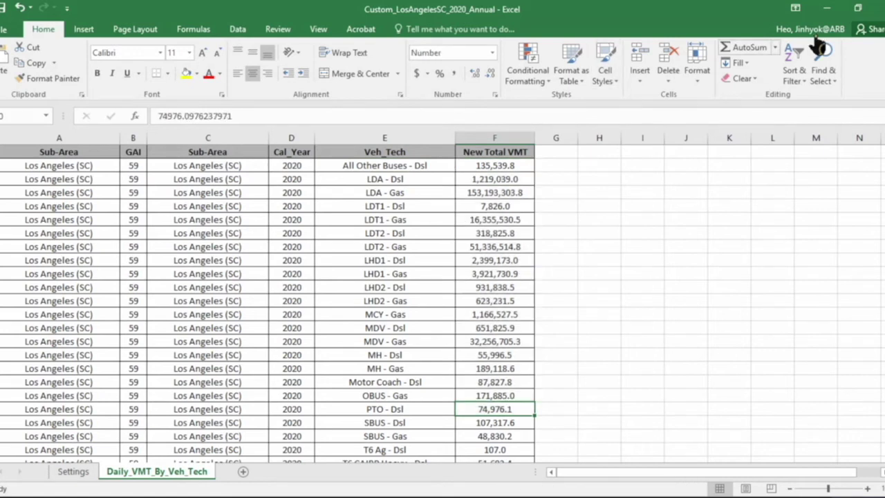
{"action": "key", "text": "ctrl+w"}
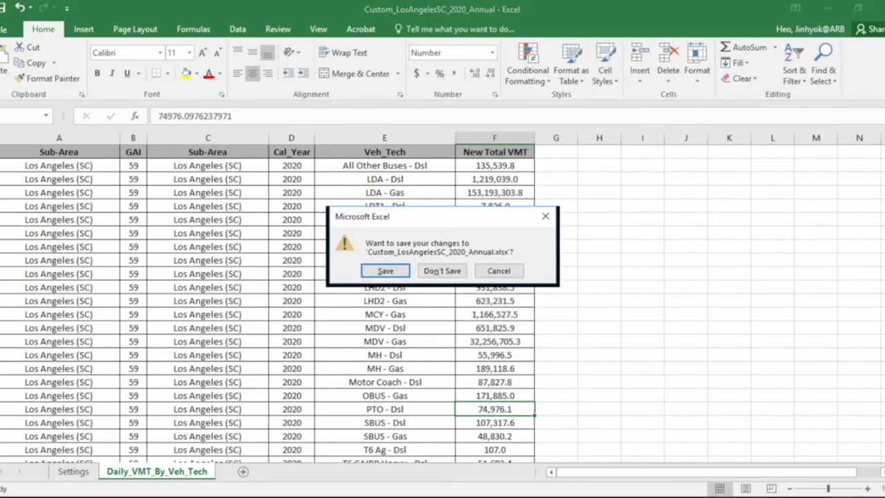
{"action": "left_click", "coordinate": [432, 271]}
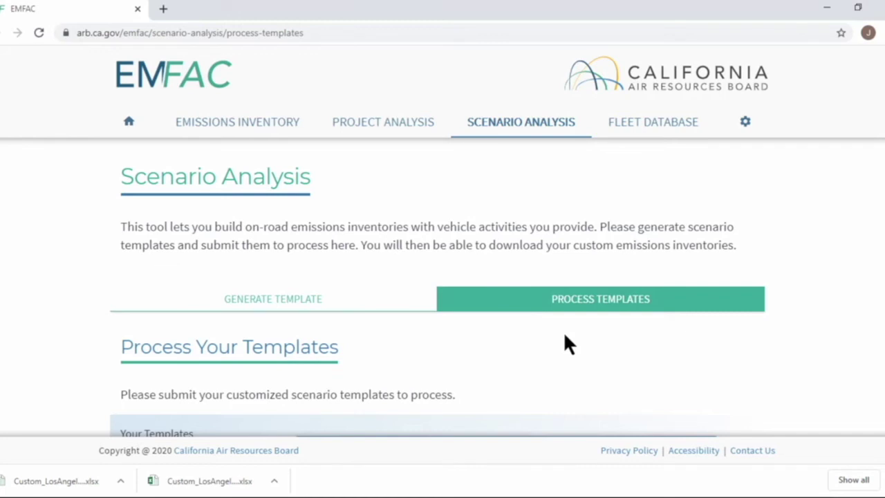
{"action": "left_click", "coordinate": [592, 304]}
{"action": "scroll", "coordinate": [605, 340], "scroll_direction": "down", "scroll_amount": 4}
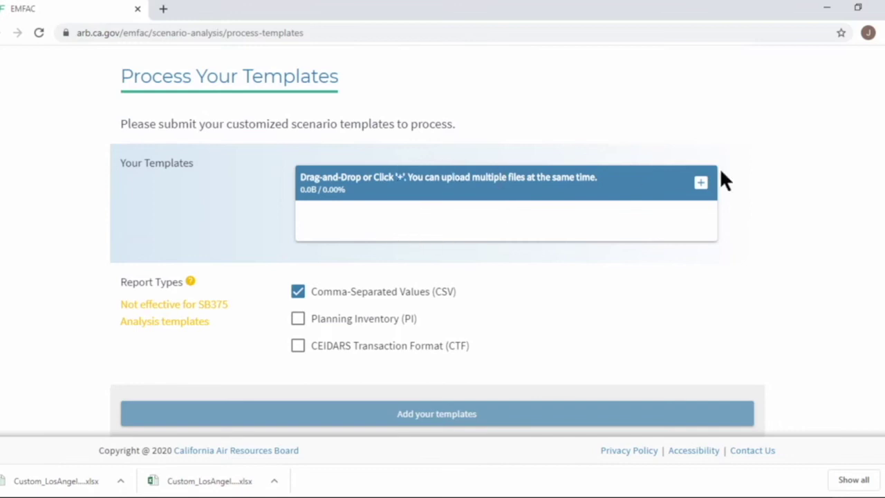
{"action": "left_click", "coordinate": [700, 185]}
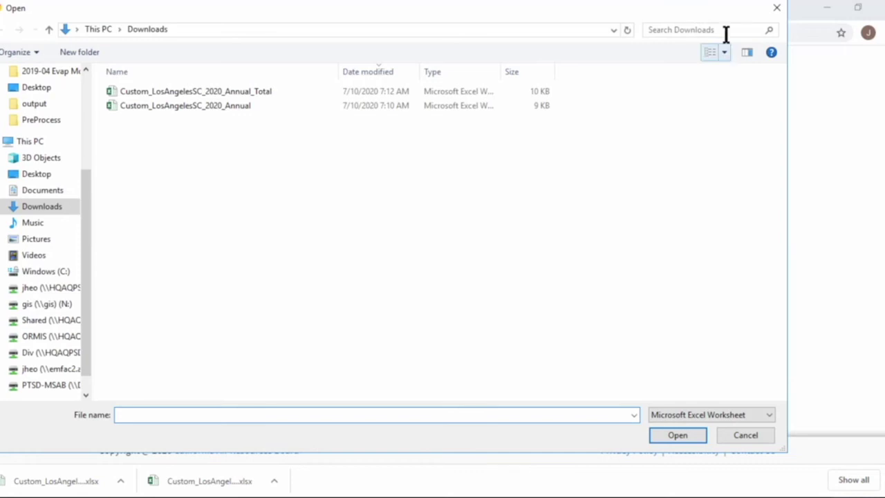
{"action": "left_click", "coordinate": [777, 7]}
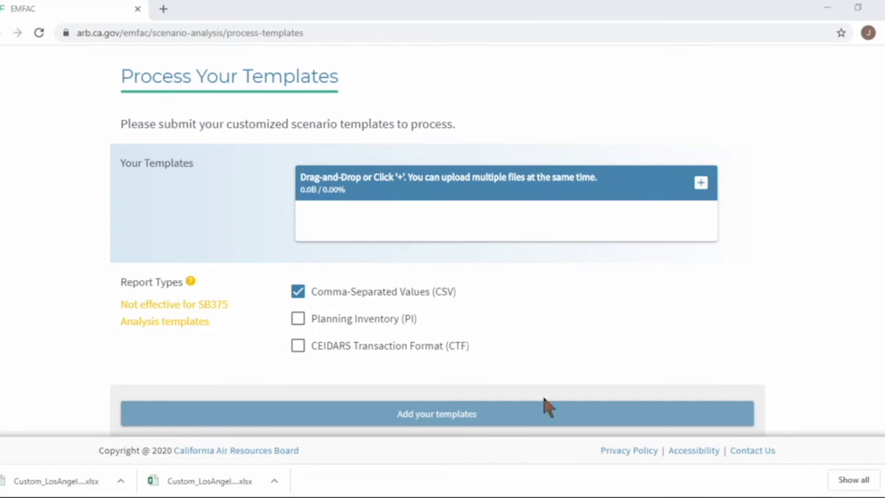
Drop both Custom_LosAngelesSC_2020 xlsx templates into the Your Templates upload area.
{"action": "left_click_drag", "start_coordinate": [531, 430], "coordinate": [501, 220]}
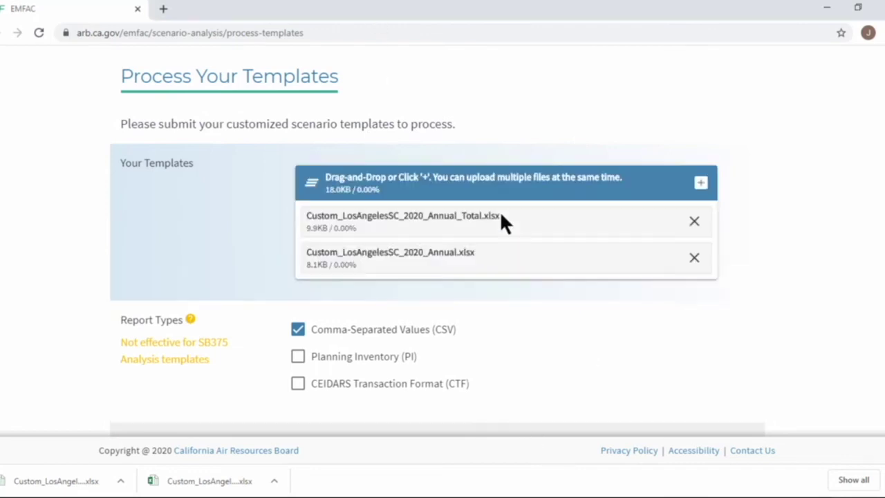
{"action": "scroll", "coordinate": [235, 166], "scroll_direction": "down", "scroll_amount": 1}
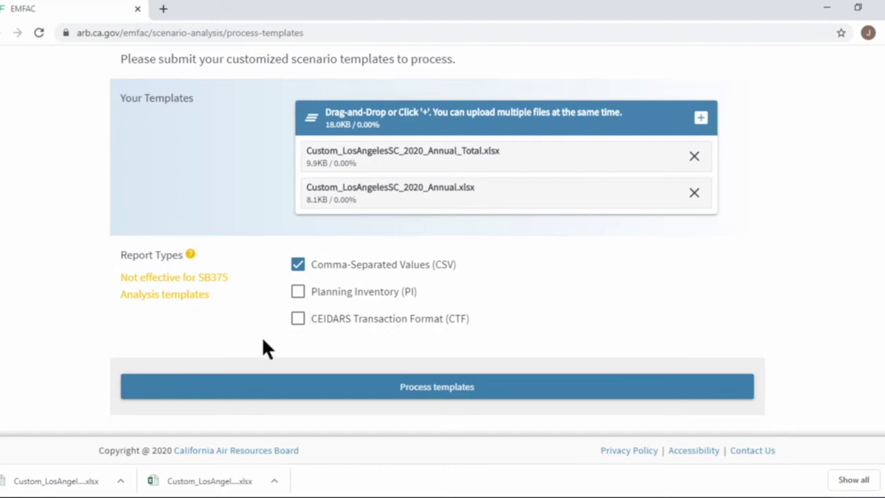
Review the report types help, process both uploaded templates, and dismiss the completion notice.
{"action": "left_click", "coordinate": [190, 255]}
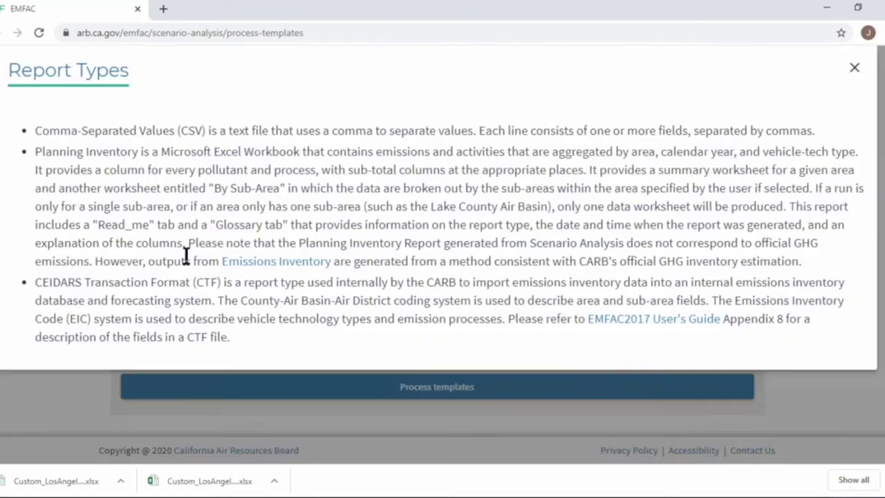
{"action": "left_click", "coordinate": [855, 68]}
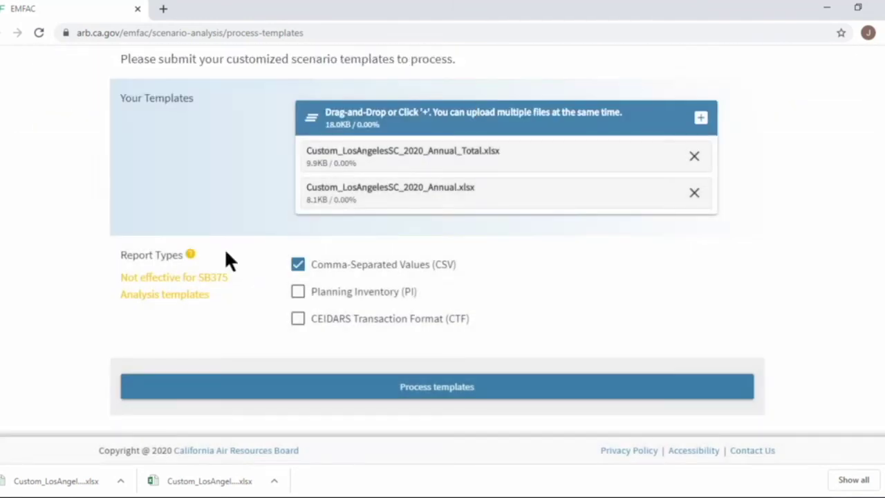
{"action": "left_click", "coordinate": [426, 382]}
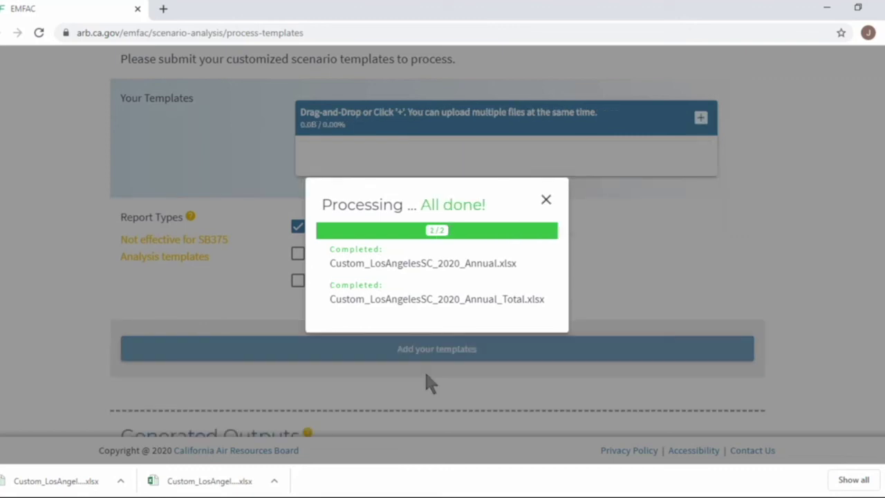
{"action": "left_click", "coordinate": [546, 200]}
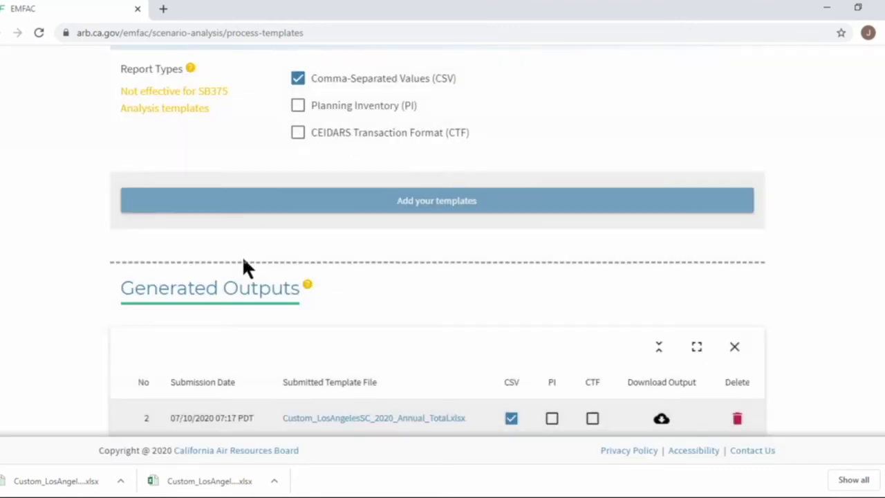
Download Custom_LosAngelesSC_2020_Annual_Total.xlsx from the Generated Outputs submitted template column.
{"action": "scroll", "coordinate": [248, 267], "scroll_direction": "down", "scroll_amount": 2}
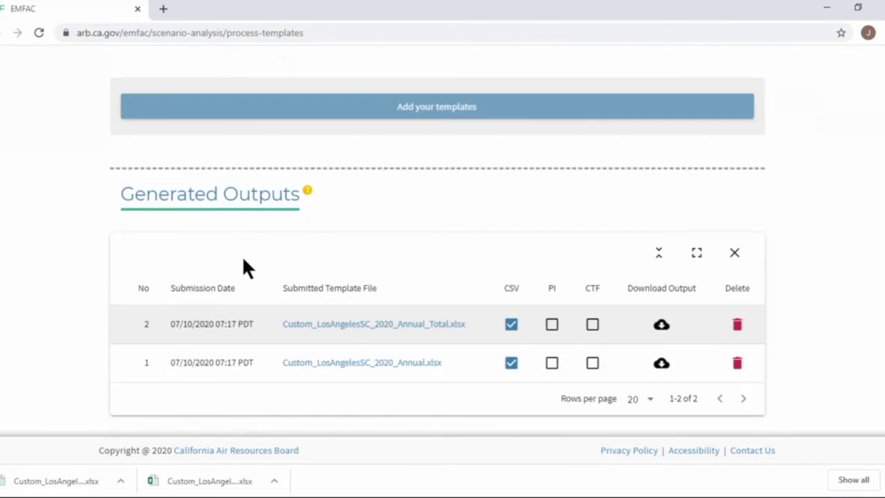
{"action": "left_click", "coordinate": [395, 333]}
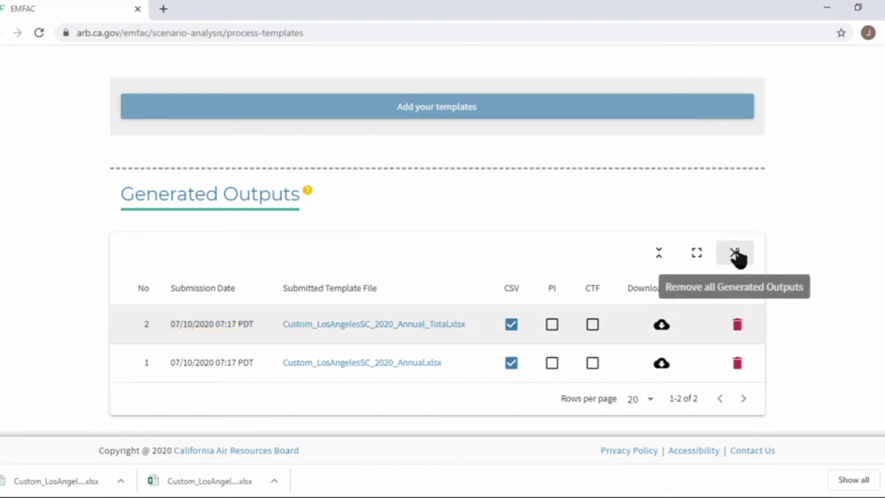
{"action": "scroll", "coordinate": [484, 230], "scroll_direction": "up", "scroll_amount": 2}
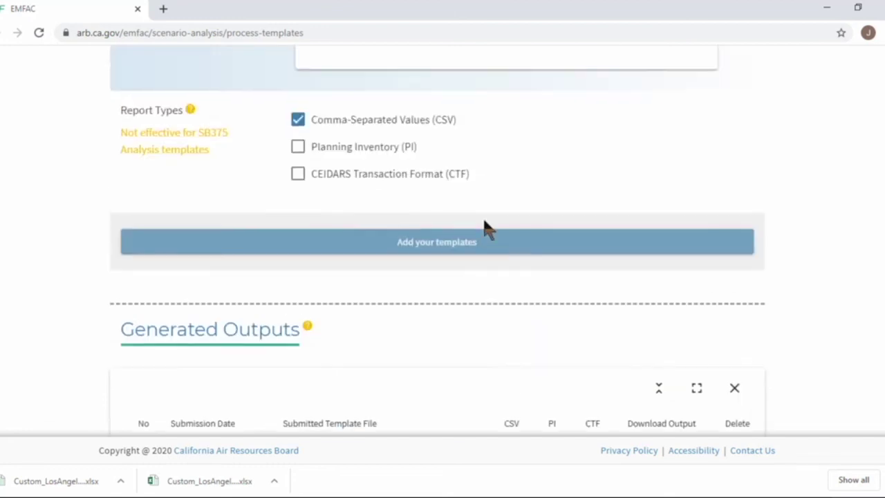
{"action": "scroll", "coordinate": [483, 230], "scroll_direction": "down", "scroll_amount": 2}
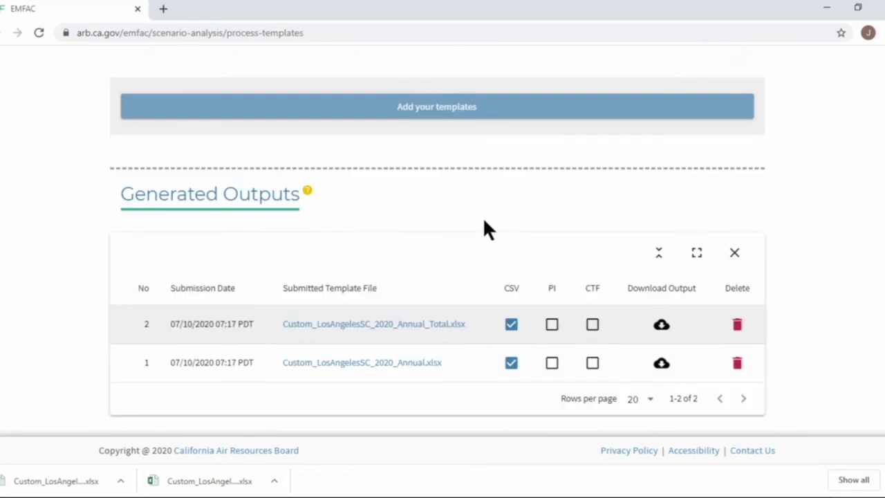